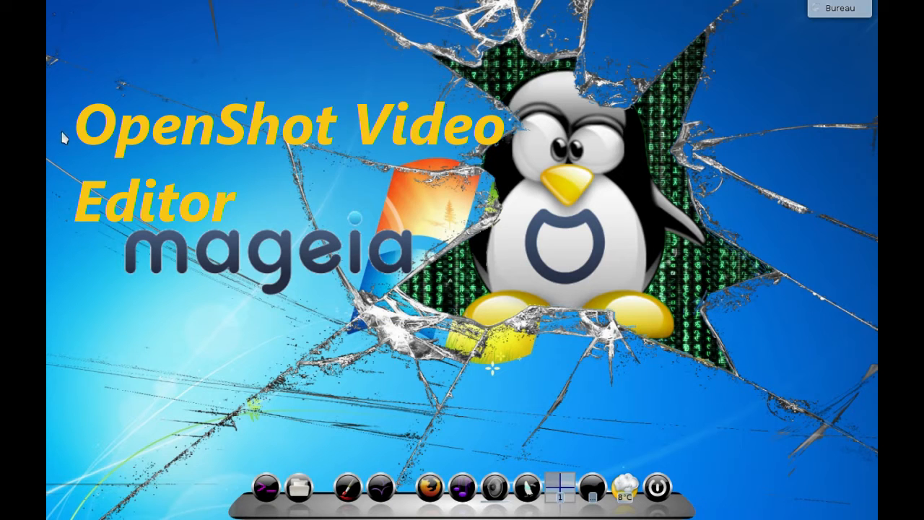
Launch OpenShot Video Editor from the recently used applications
{"action": "mouse_move", "coordinate": [49, 99]}
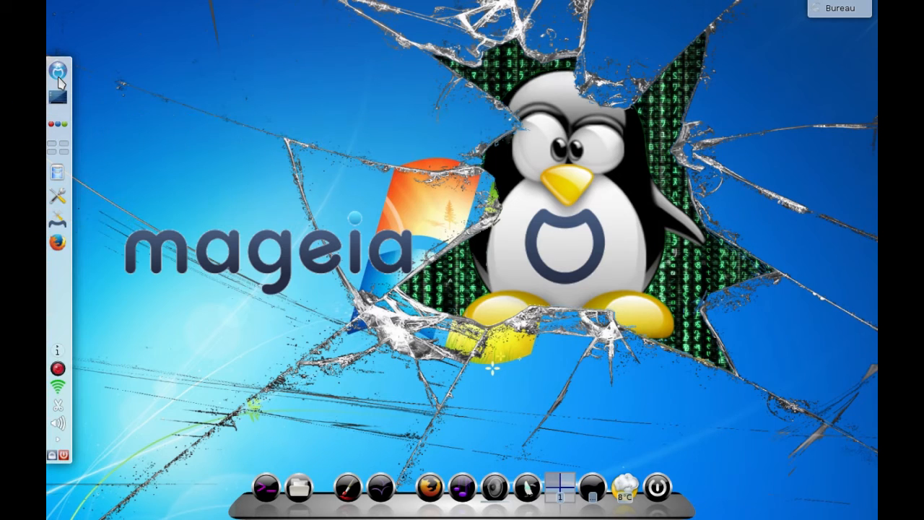
{"action": "left_click", "coordinate": [57, 76]}
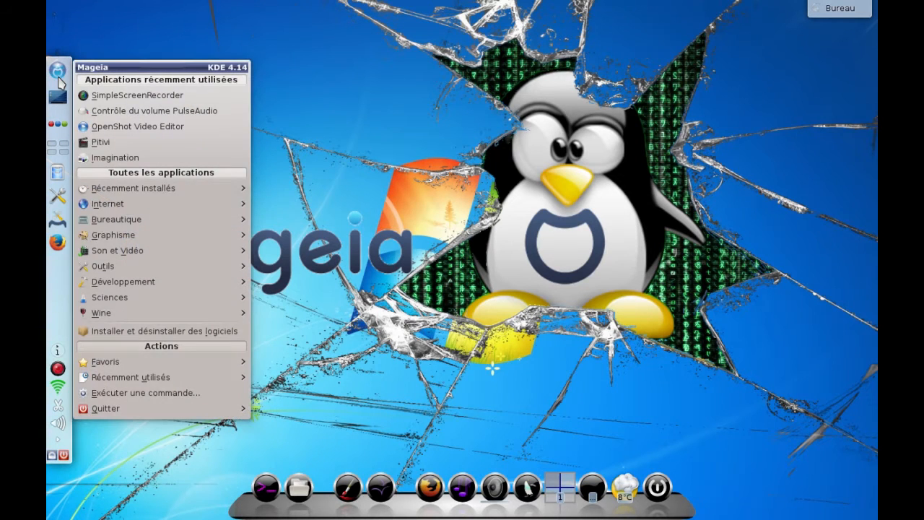
{"action": "left_click", "coordinate": [117, 126]}
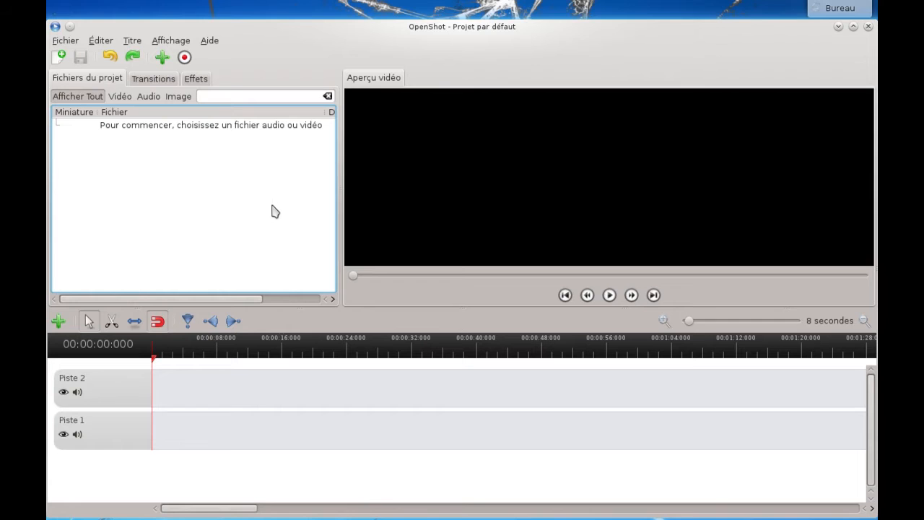
Import the video GP010005.MP4 from the Vidéos folder into the project files
{"action": "left_click", "coordinate": [162, 62]}
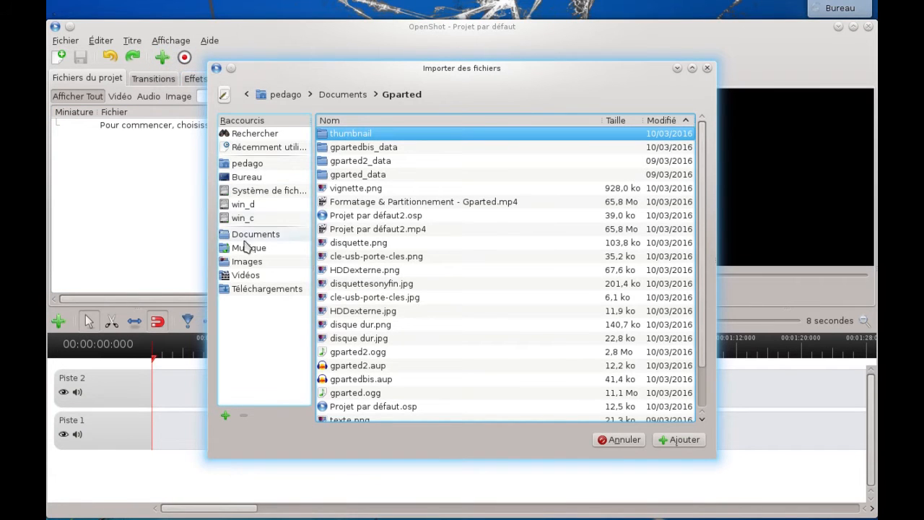
{"action": "left_click", "coordinate": [245, 274]}
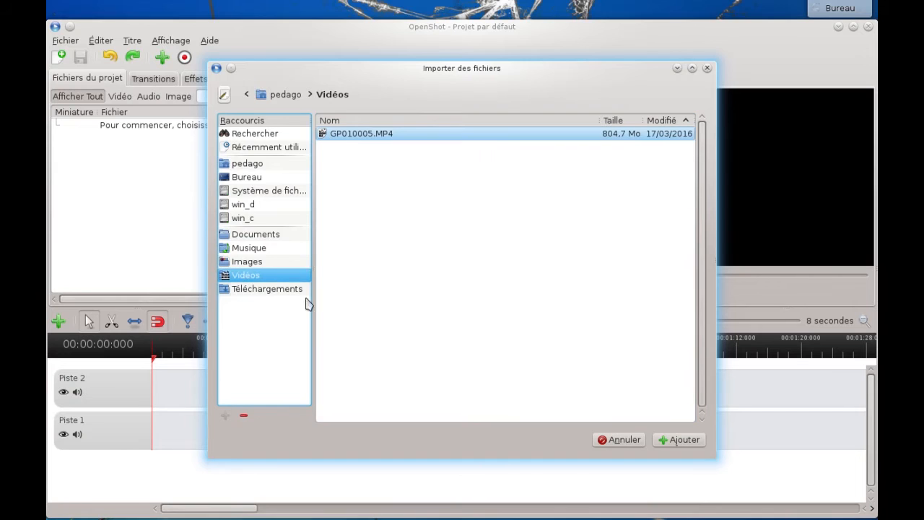
{"action": "left_click", "coordinate": [368, 136]}
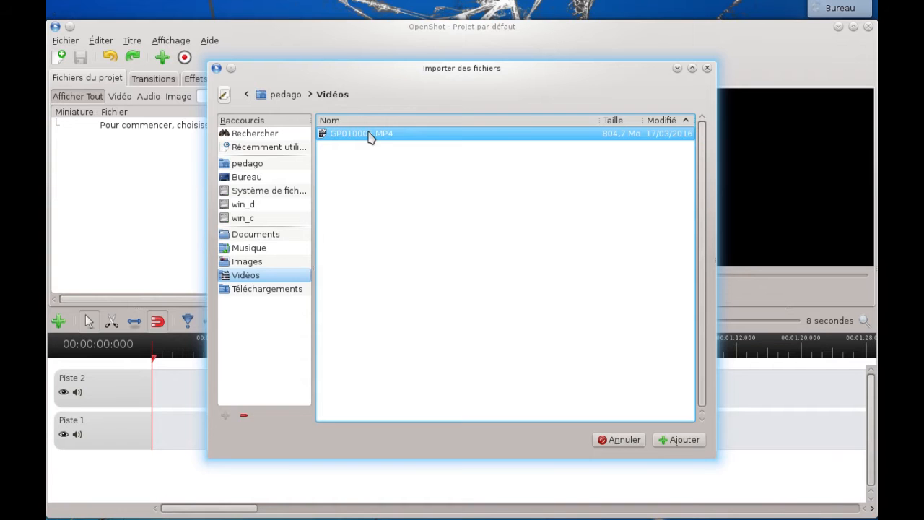
{"action": "double_click", "coordinate": [368, 136]}
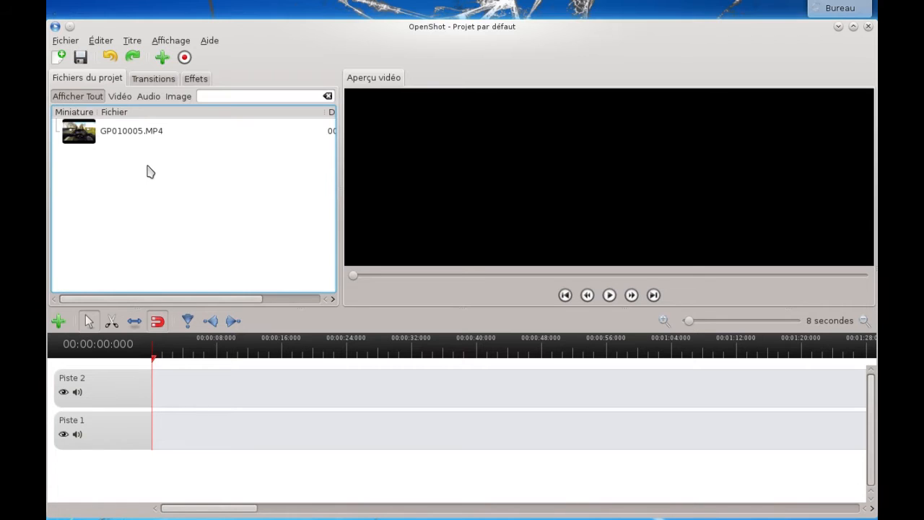
Import the audio file 01 - Spring: 1 - Allegro.ogg from Musique > Vivaldi > The Four Seasons into the project
{"action": "left_click", "coordinate": [161, 58]}
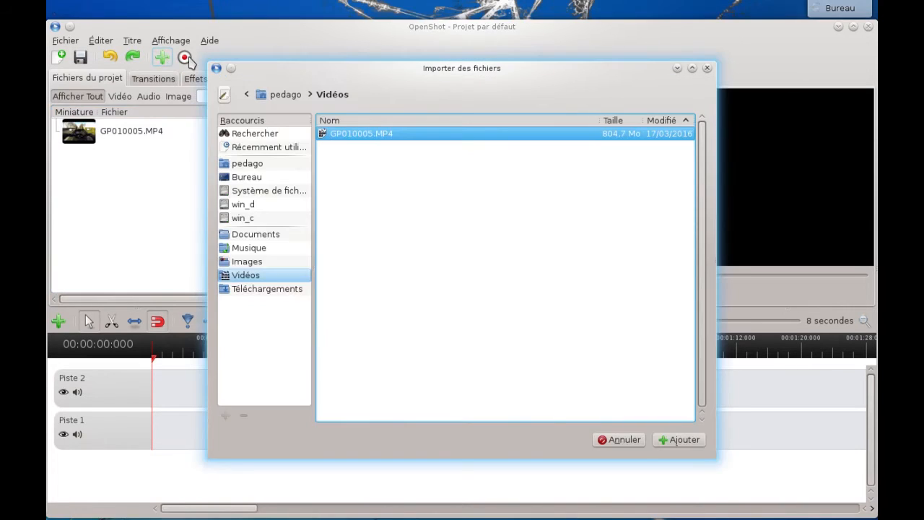
{"action": "left_click", "coordinate": [246, 250]}
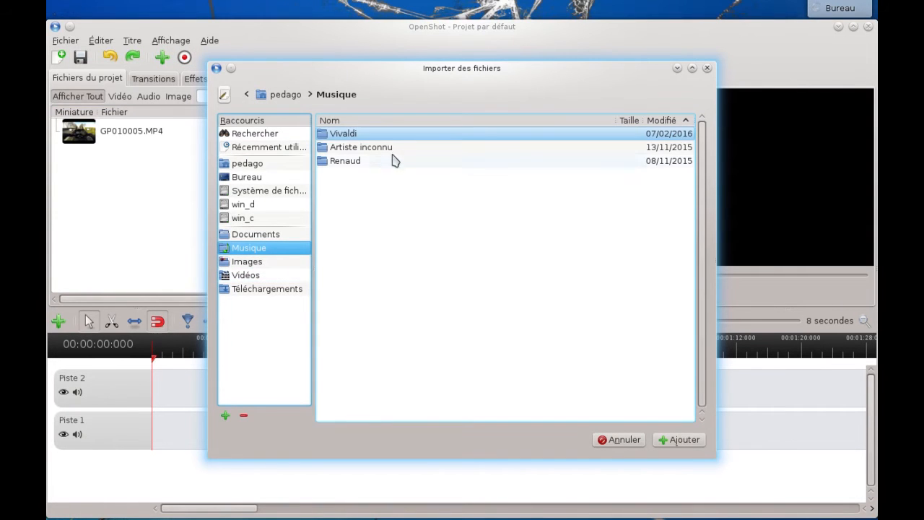
{"action": "double_click", "coordinate": [343, 135]}
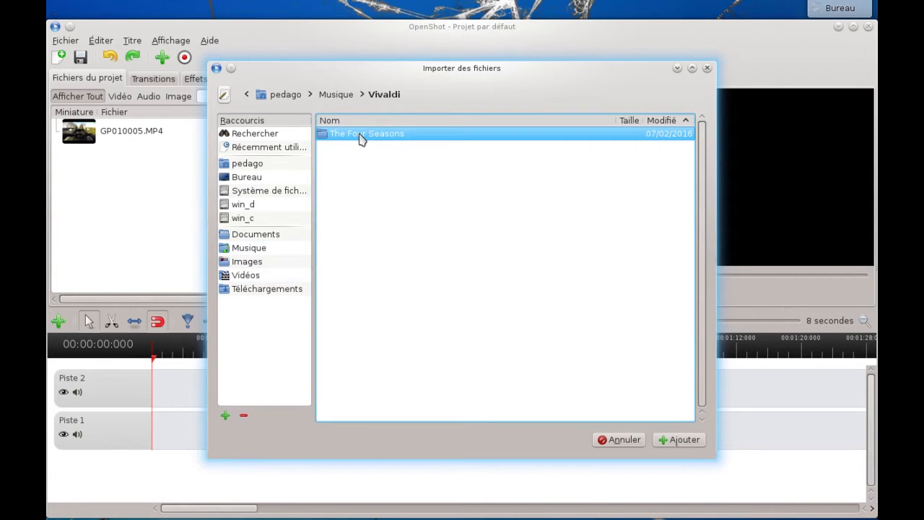
{"action": "double_click", "coordinate": [361, 138]}
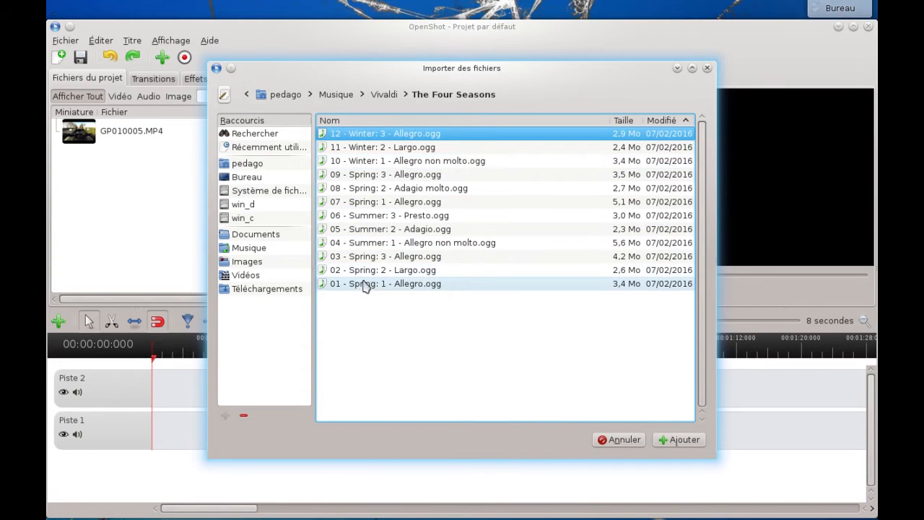
{"action": "left_click_drag", "start_coordinate": [375, 288], "coordinate": [336, 295]}
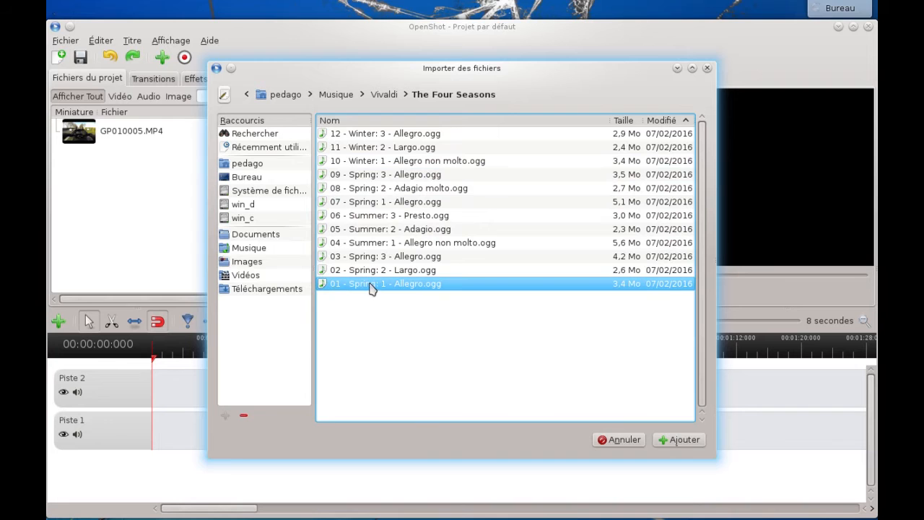
{"action": "double_click", "coordinate": [369, 287]}
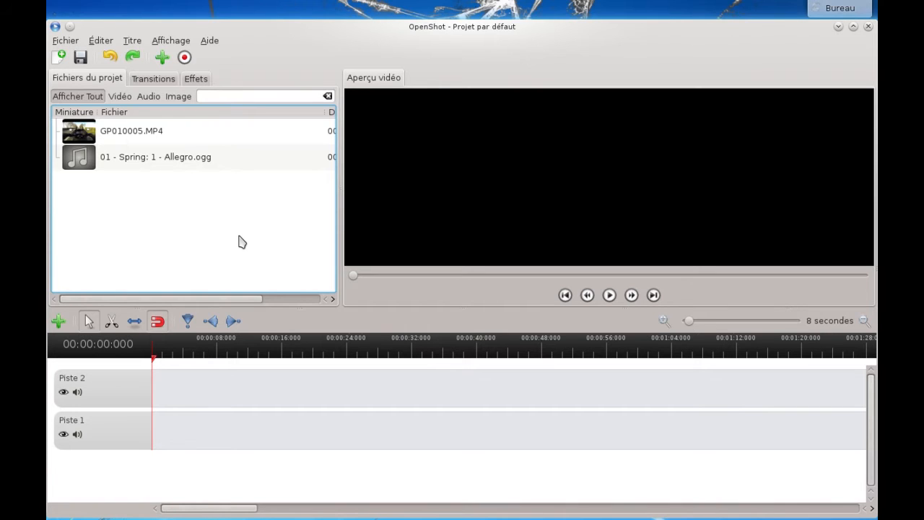
Place GP010005.MP4 at the start of Piste 2 and the Allegro audio file at the start of Piste 1
{"action": "left_click_drag", "start_coordinate": [113, 140], "coordinate": [192, 393]}
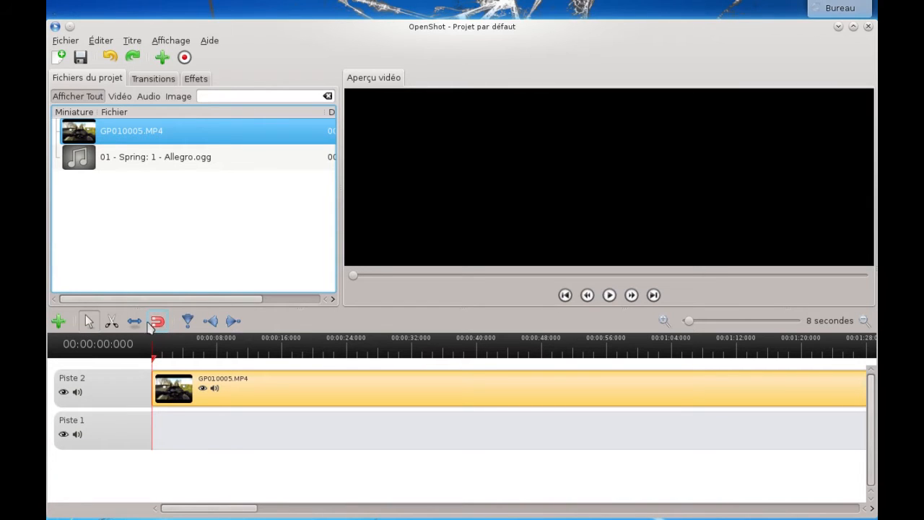
{"action": "left_click", "coordinate": [154, 322]}
{"action": "left_click", "coordinate": [202, 388]}
{"action": "left_click", "coordinate": [118, 160]}
{"action": "left_click_drag", "start_coordinate": [119, 160], "coordinate": [179, 436]}
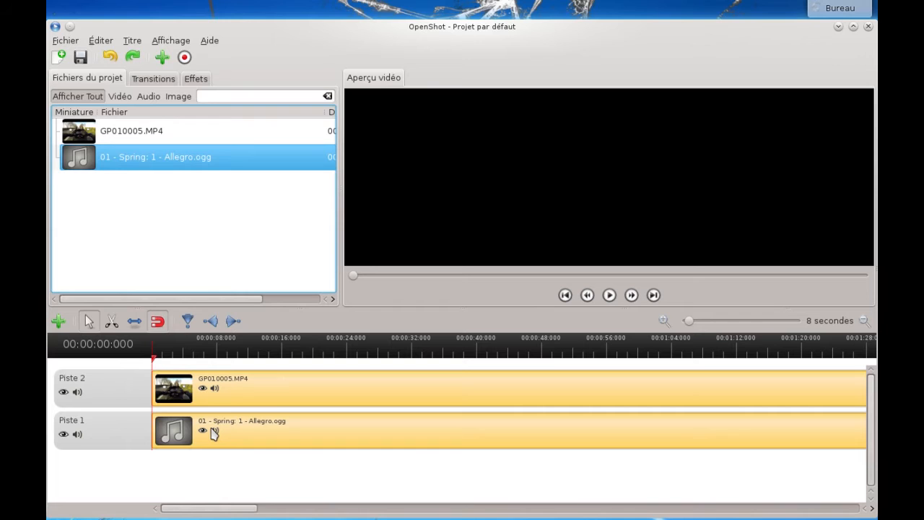
Mute the sound of the GP010005.MP4 clip on Piste 2 and play about 12 seconds of the preview
{"action": "left_click", "coordinate": [215, 388]}
{"action": "left_click", "coordinate": [610, 296]}
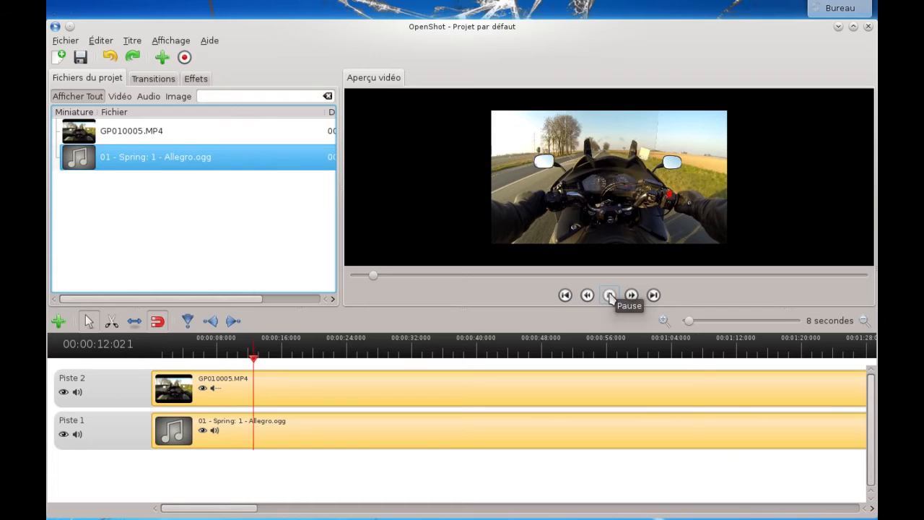
{"action": "left_click", "coordinate": [610, 296]}
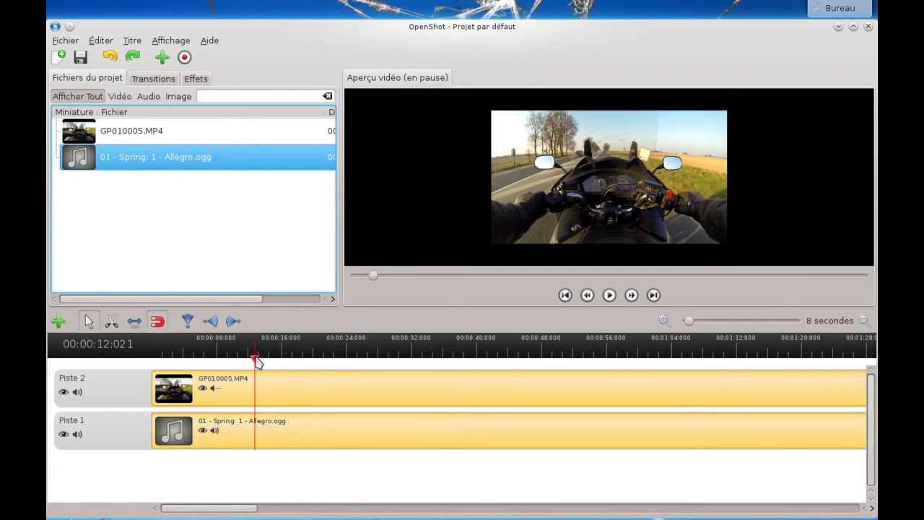
Split both the video clip and the music clip at about 40 seconds on the timeline
{"action": "left_click_drag", "start_coordinate": [255, 355], "coordinate": [509, 359]}
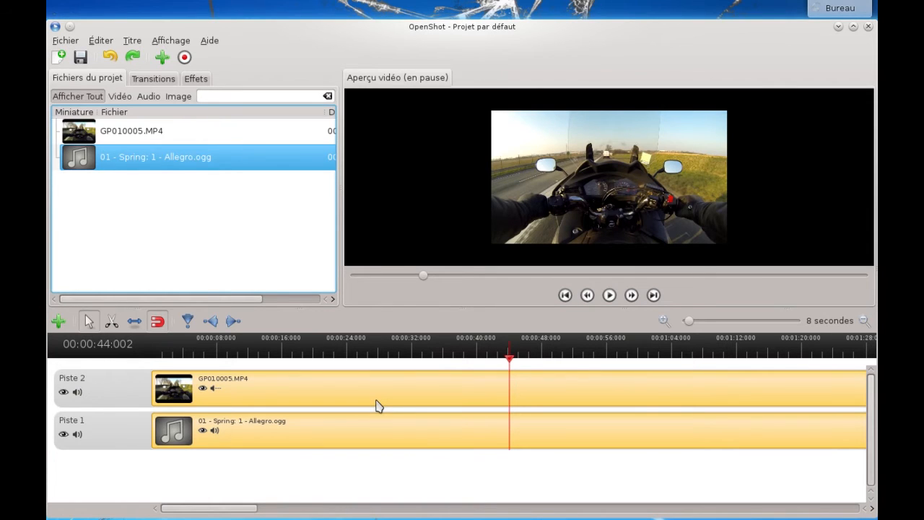
{"action": "left_click_drag", "start_coordinate": [508, 360], "coordinate": [476, 358]}
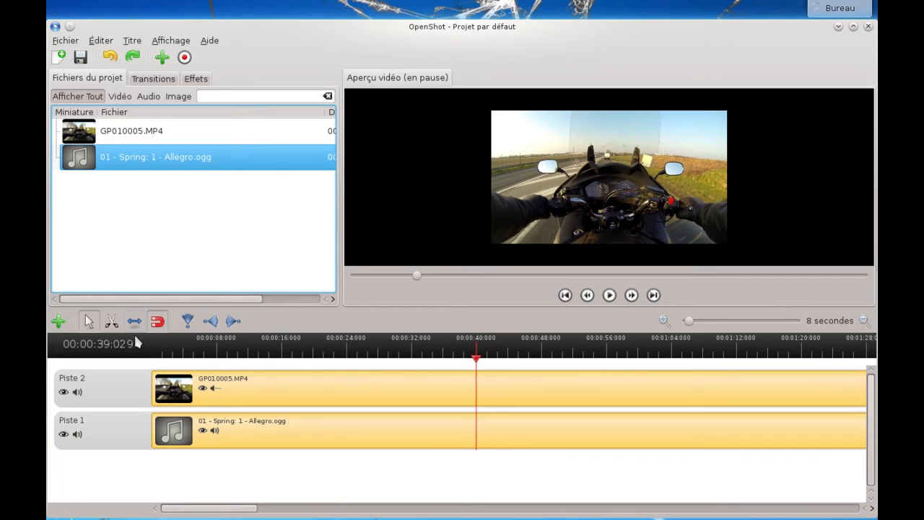
{"action": "left_click", "coordinate": [114, 321]}
{"action": "left_click", "coordinate": [485, 377]}
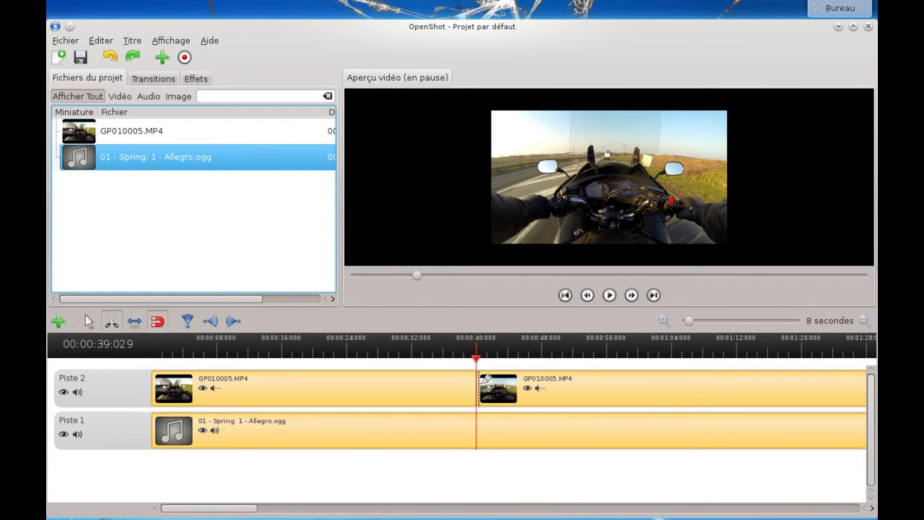
{"action": "left_click", "coordinate": [482, 421]}
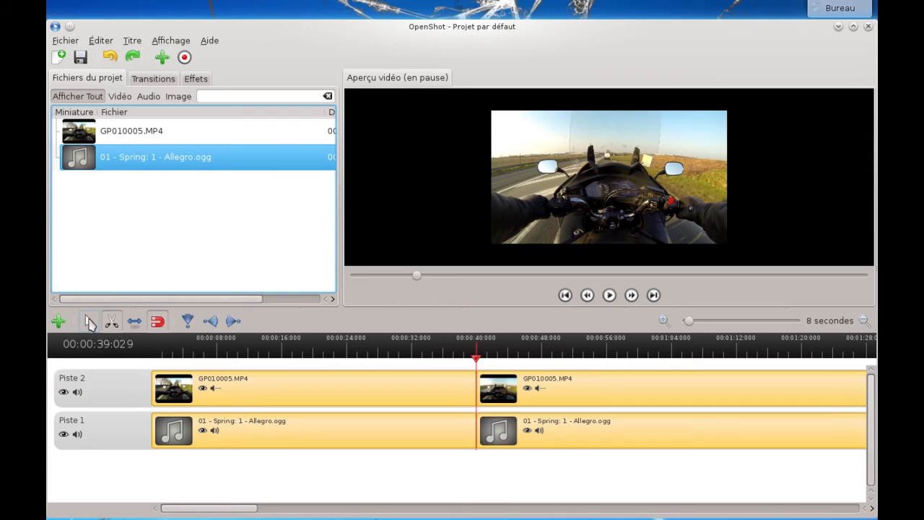
Delete the video and music segments that follow the cut on Piste 2 and Piste 1
{"action": "left_click", "coordinate": [89, 322]}
{"action": "right_click", "coordinate": [605, 402]}
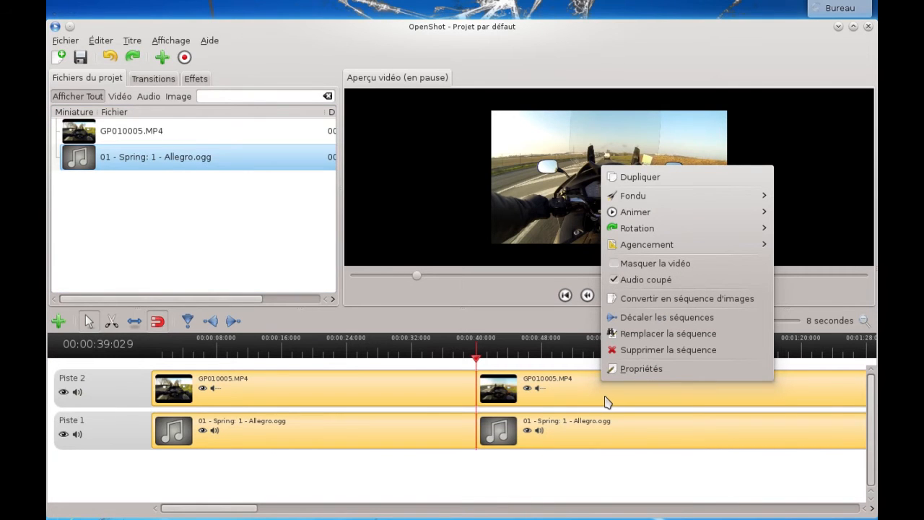
{"action": "left_click", "coordinate": [641, 351]}
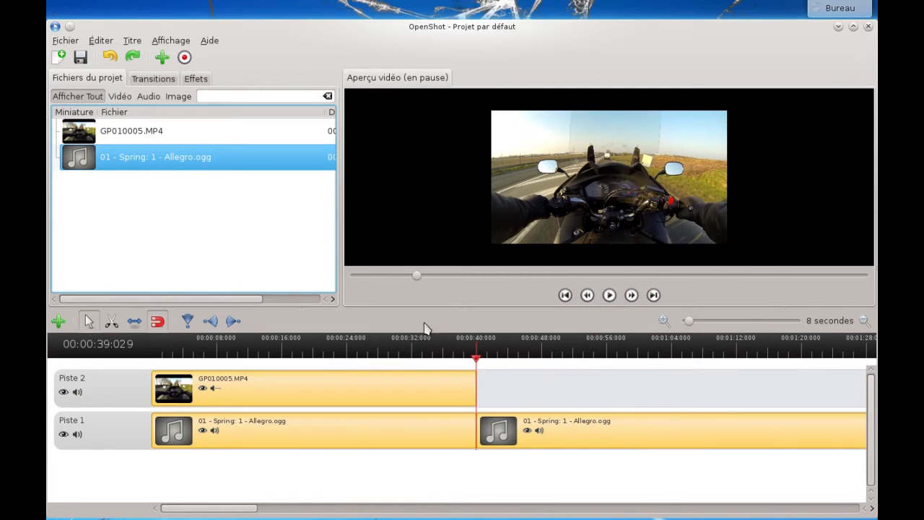
{"action": "right_click", "coordinate": [652, 437]}
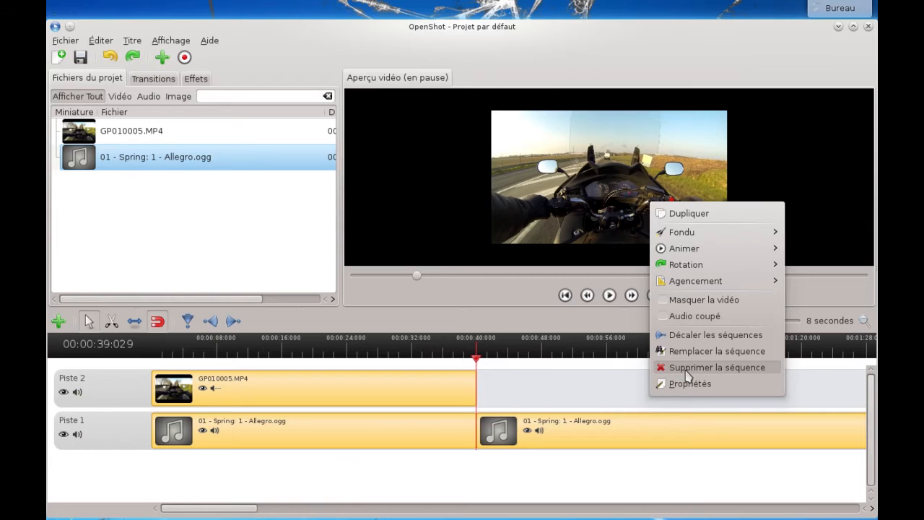
{"action": "left_click", "coordinate": [714, 367]}
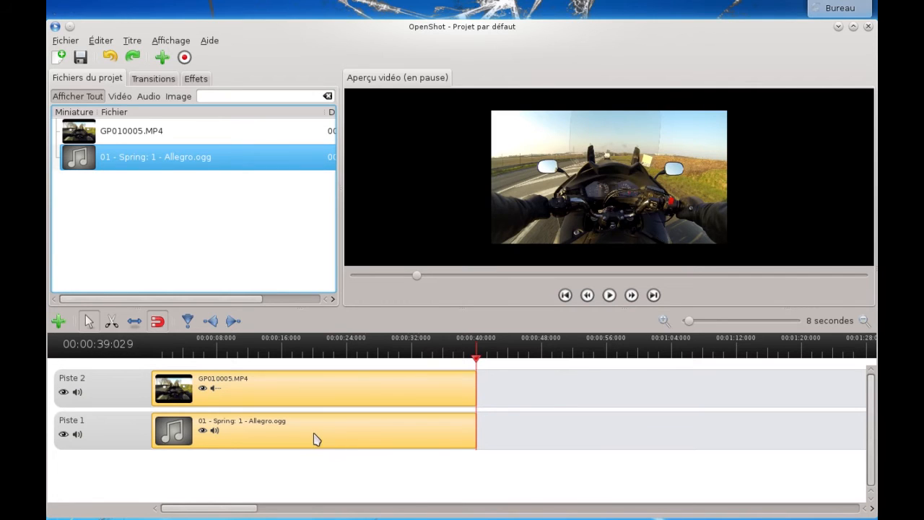
Apply the fade "Fondu en entrée et en sortie (rapide)" to both the video clip and the music clip
{"action": "right_click", "coordinate": [328, 395]}
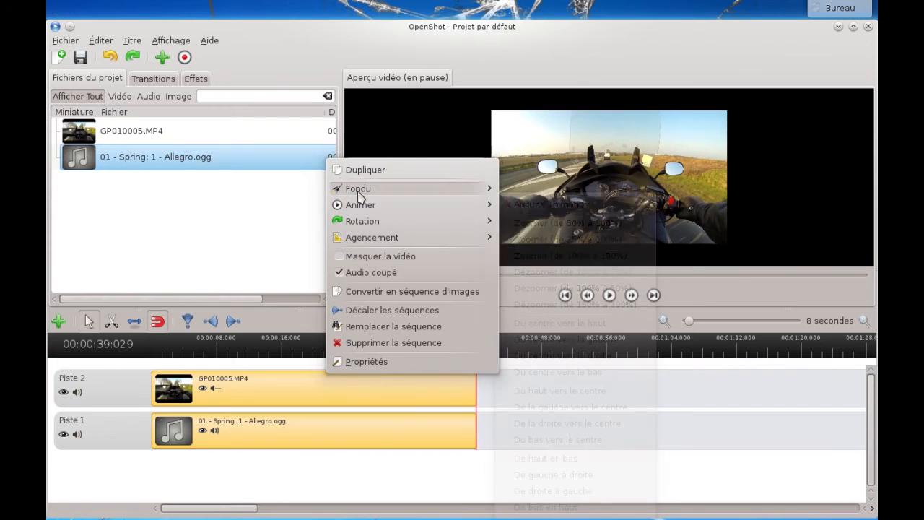
{"action": "mouse_move", "coordinate": [364, 189]}
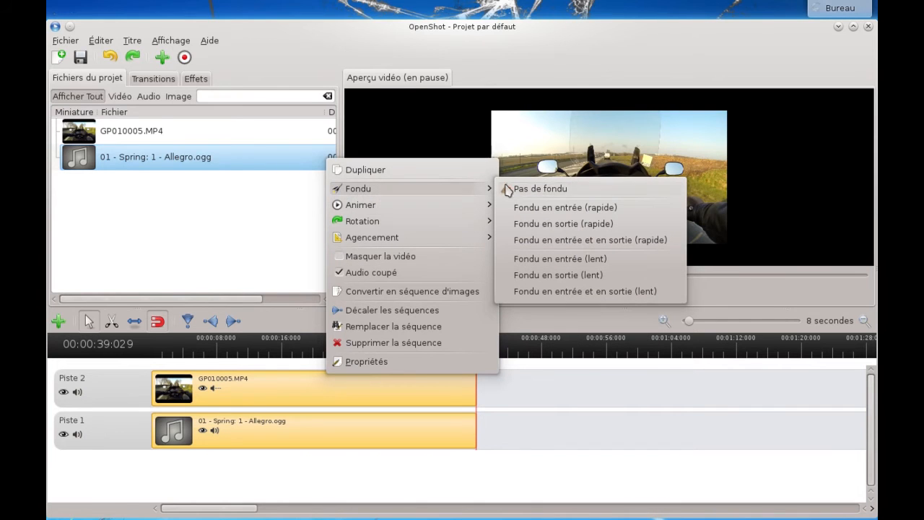
{"action": "left_click", "coordinate": [546, 242]}
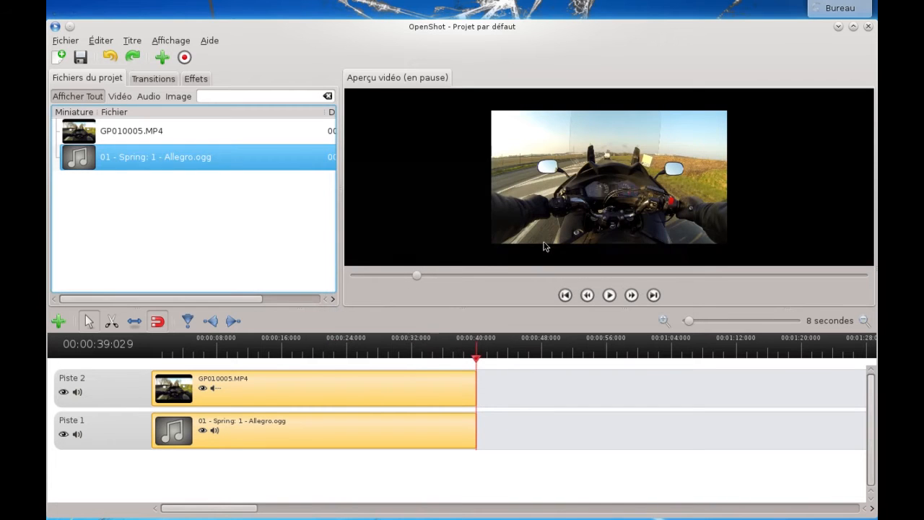
{"action": "right_click", "coordinate": [361, 438]}
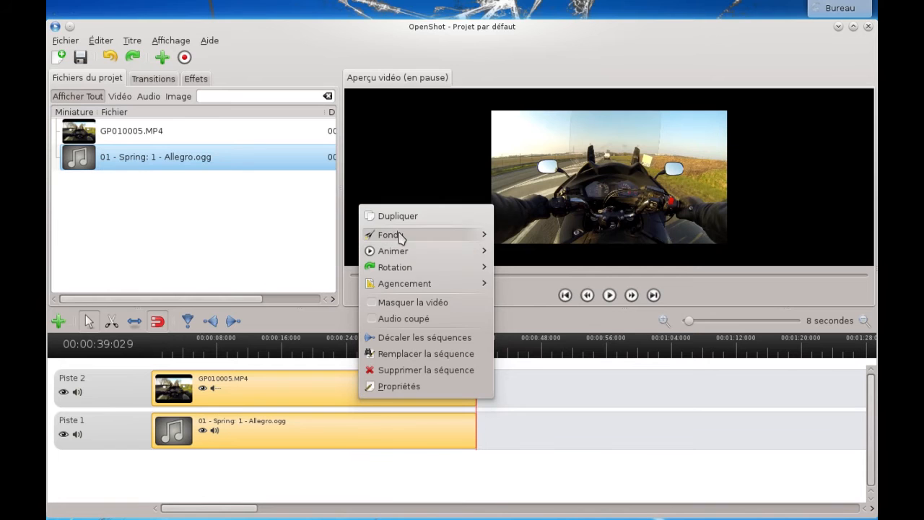
{"action": "mouse_move", "coordinate": [446, 239]}
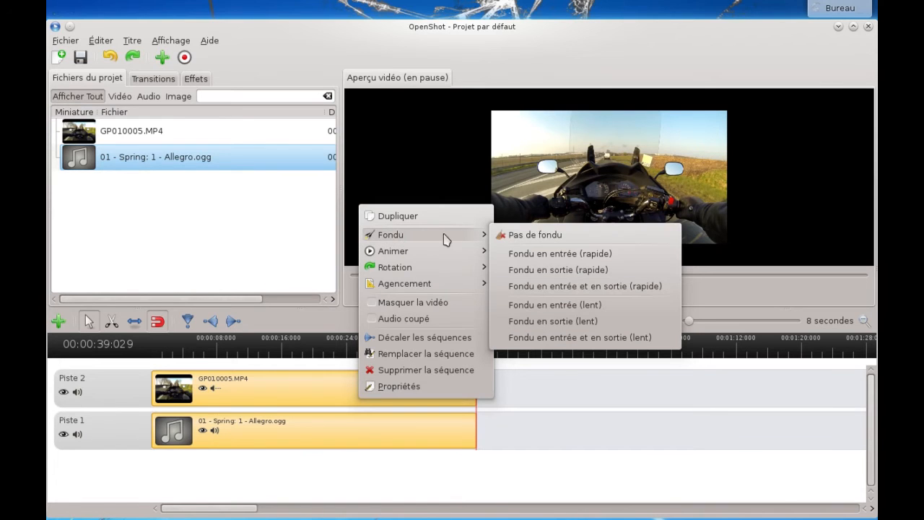
{"action": "left_click", "coordinate": [531, 289]}
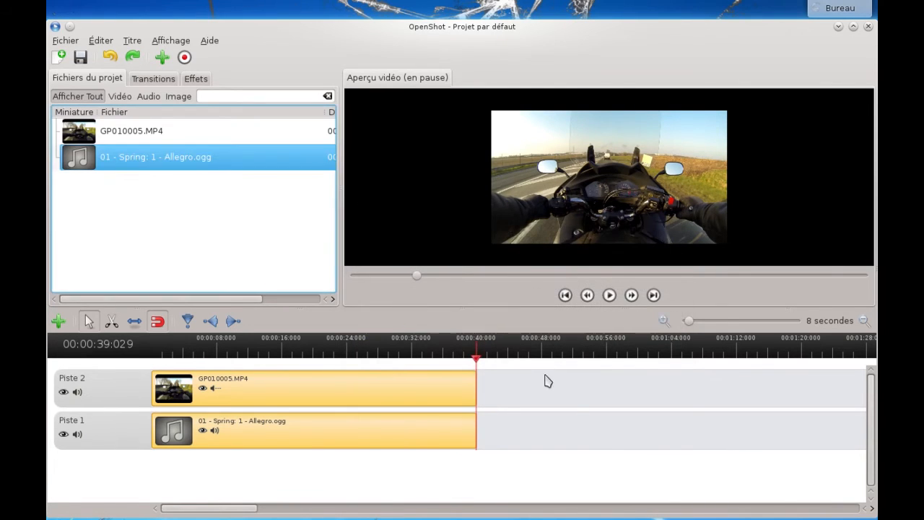
Play the edited sequence from the beginning for a few seconds to check the fade, and pause it
{"action": "left_click", "coordinate": [566, 298]}
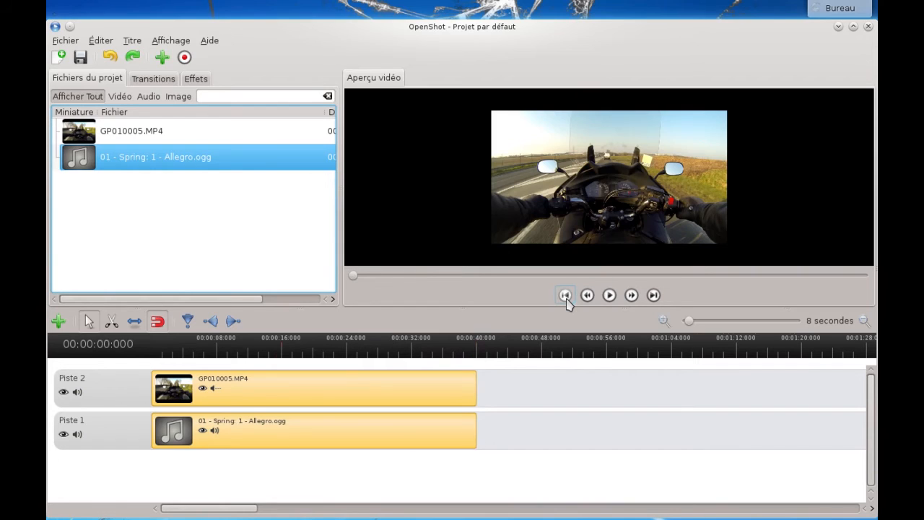
{"action": "left_click", "coordinate": [609, 296]}
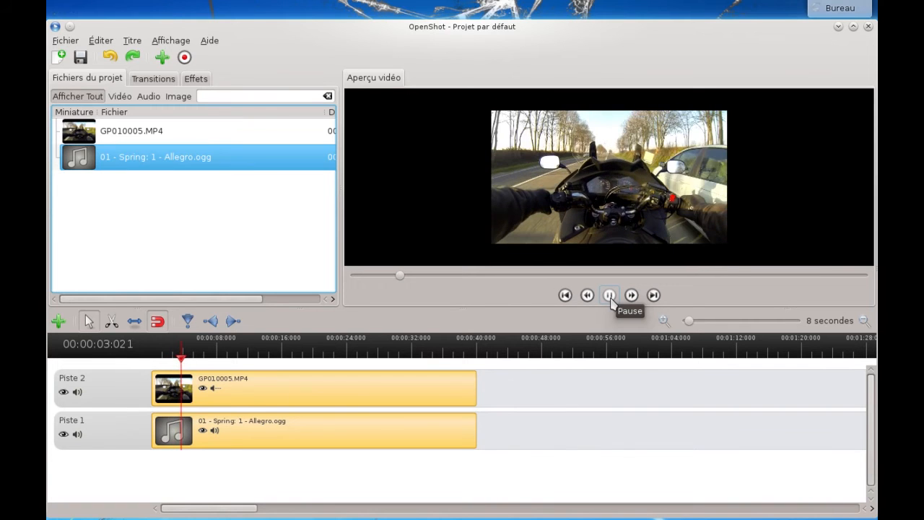
{"action": "left_click", "coordinate": [610, 298]}
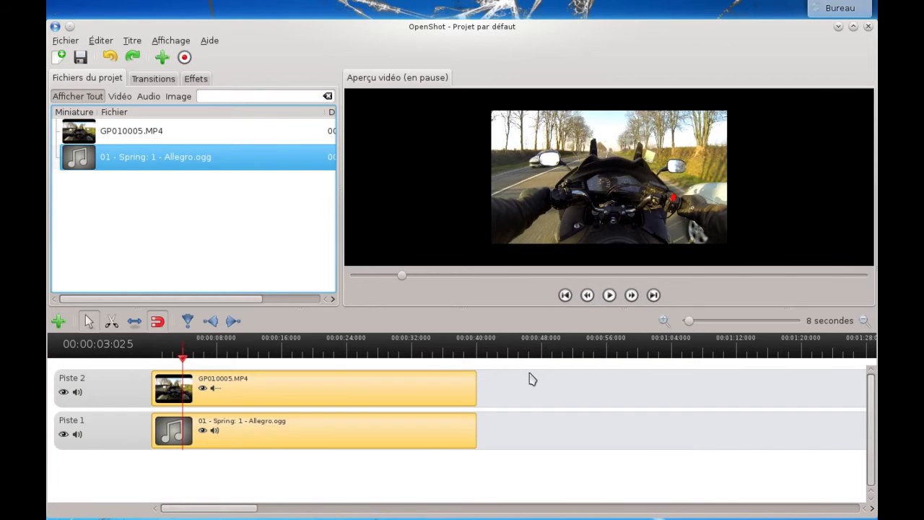
Start a video export named "démo Openshot" with Vidéos as the destination folder
{"action": "left_click", "coordinate": [185, 59]}
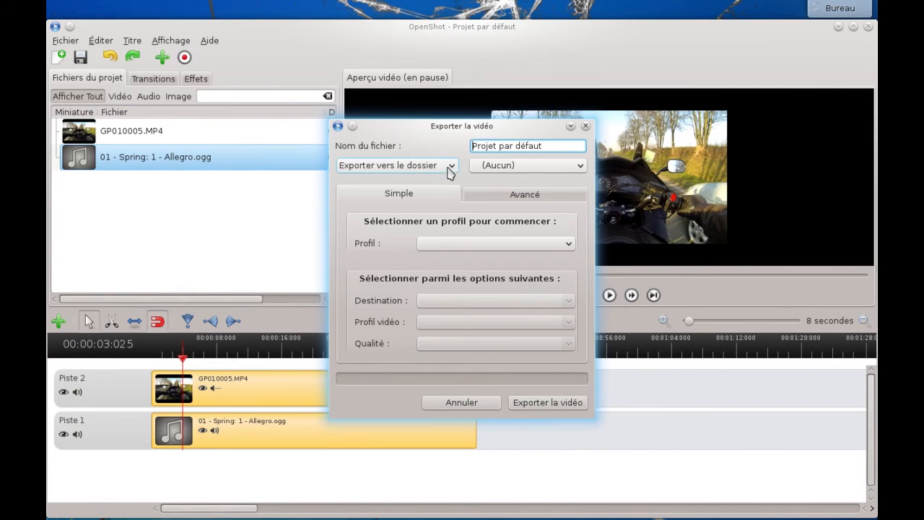
{"action": "left_click", "coordinate": [448, 167]}
{"action": "left_click", "coordinate": [449, 169]}
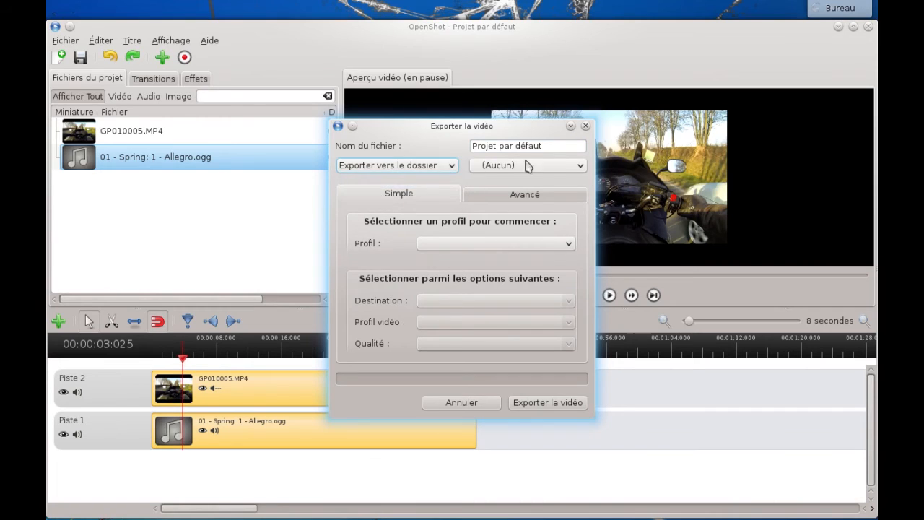
{"action": "left_click_drag", "start_coordinate": [540, 146], "coordinate": [465, 147]}
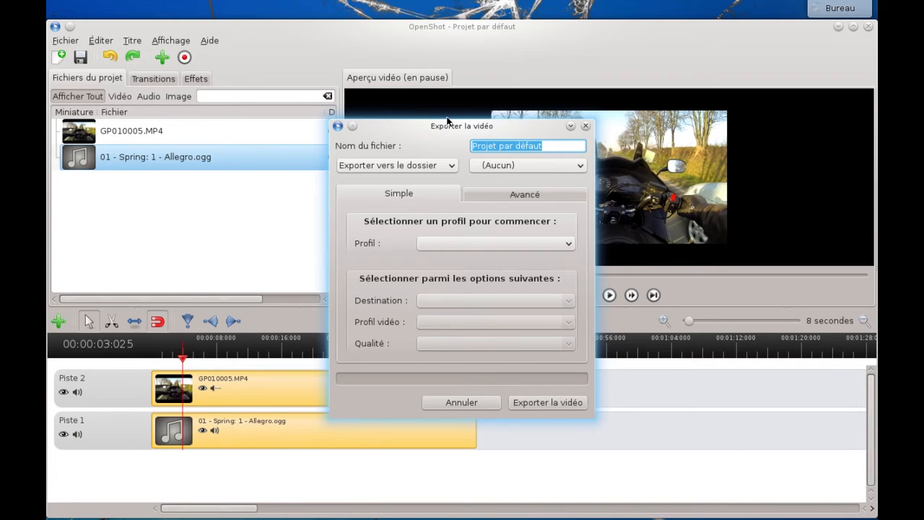
{"action": "type", "text": "démo Openshot"}
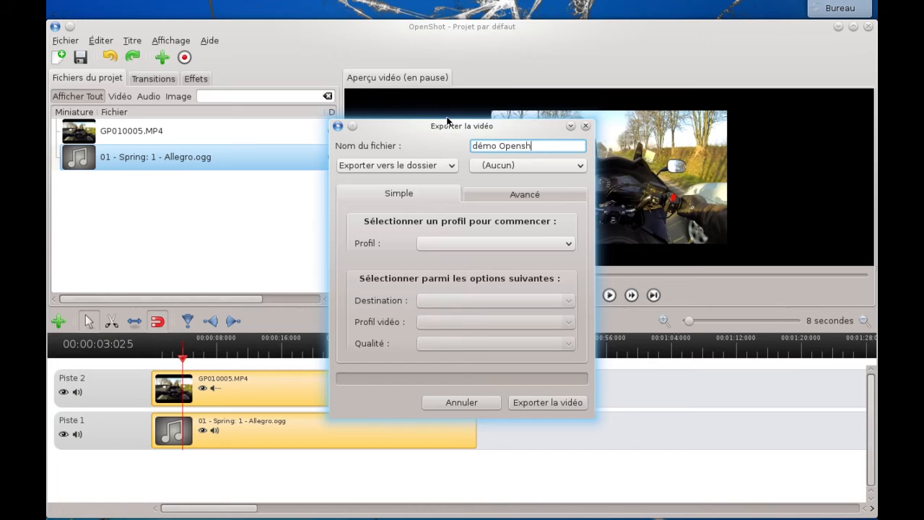
{"action": "left_click", "coordinate": [581, 167]}
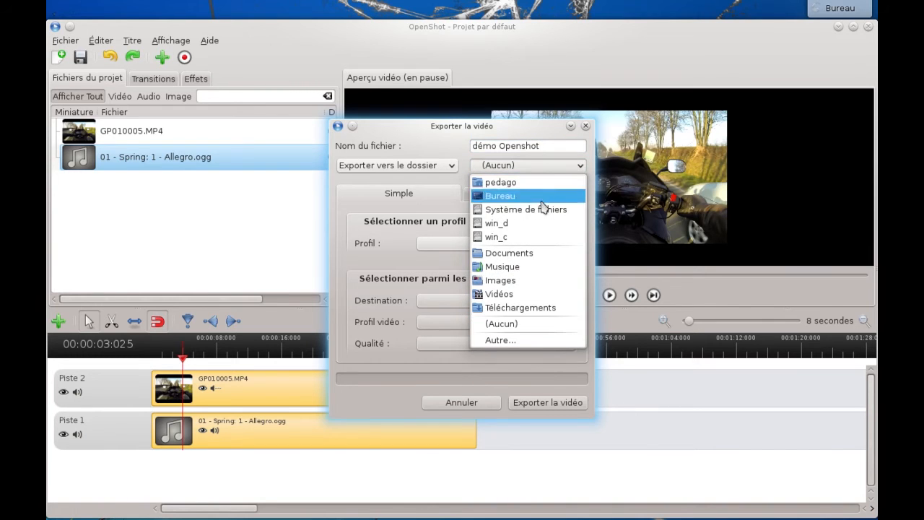
{"action": "left_click", "coordinate": [501, 293]}
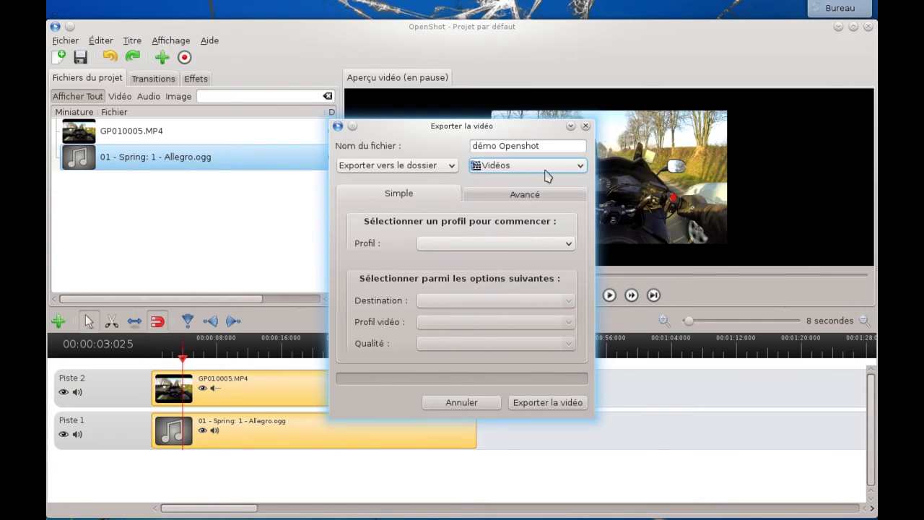
Choose the Site Web export profile with YouTube-HD as destination, and export the video, letting the application keep running until it finishes
{"action": "left_click", "coordinate": [569, 245]}
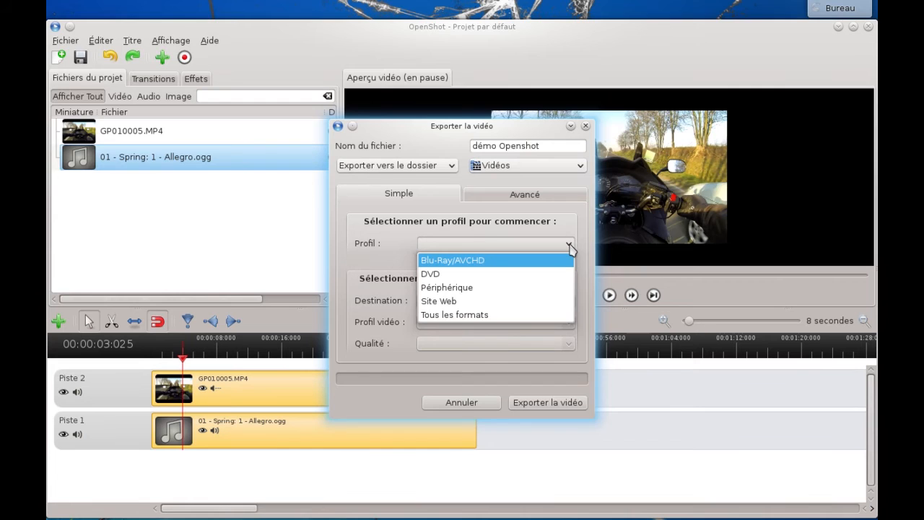
{"action": "left_click", "coordinate": [437, 302]}
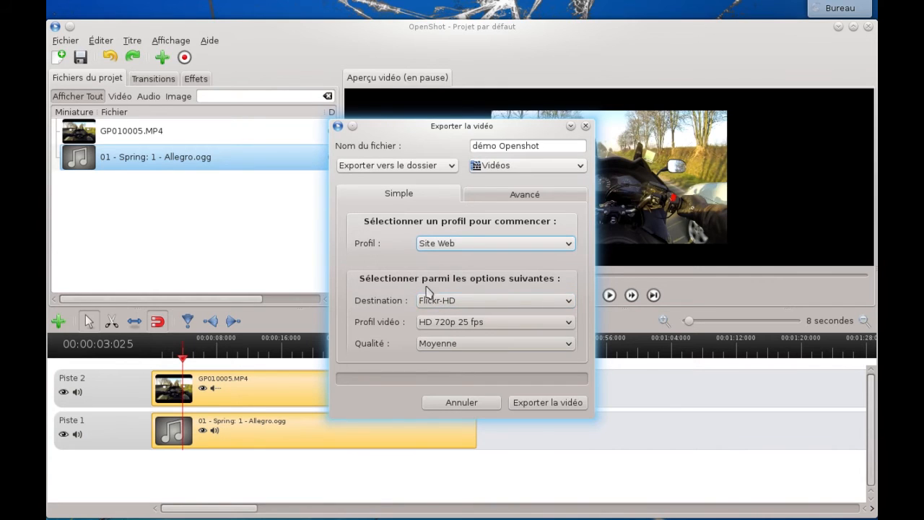
{"action": "left_click", "coordinate": [570, 302]}
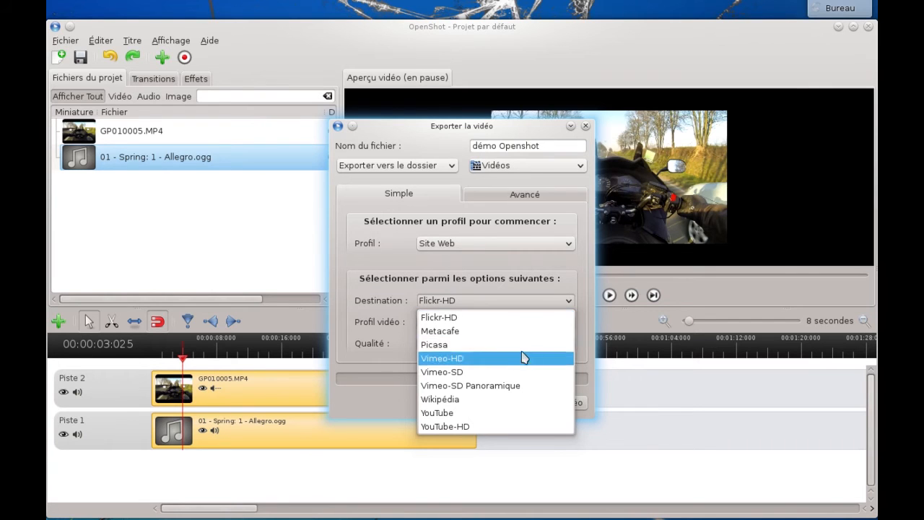
{"action": "left_click", "coordinate": [444, 428]}
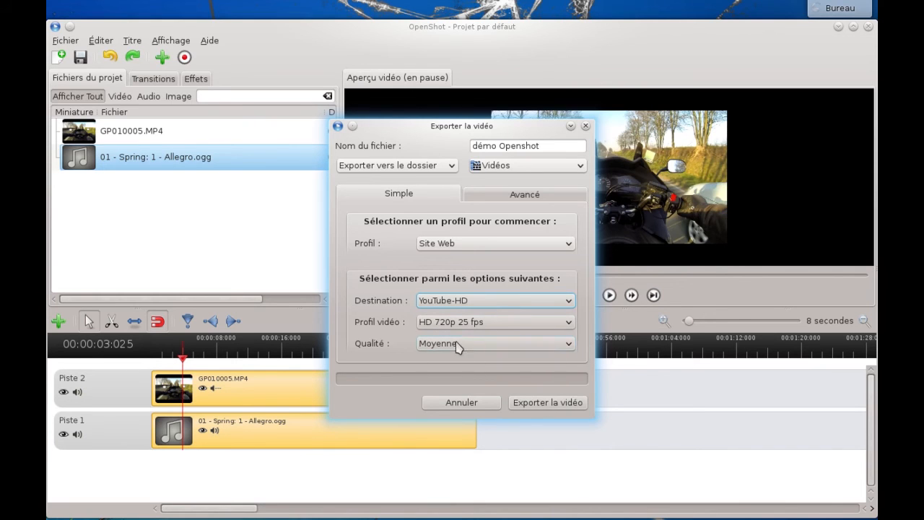
{"action": "left_click", "coordinate": [545, 407]}
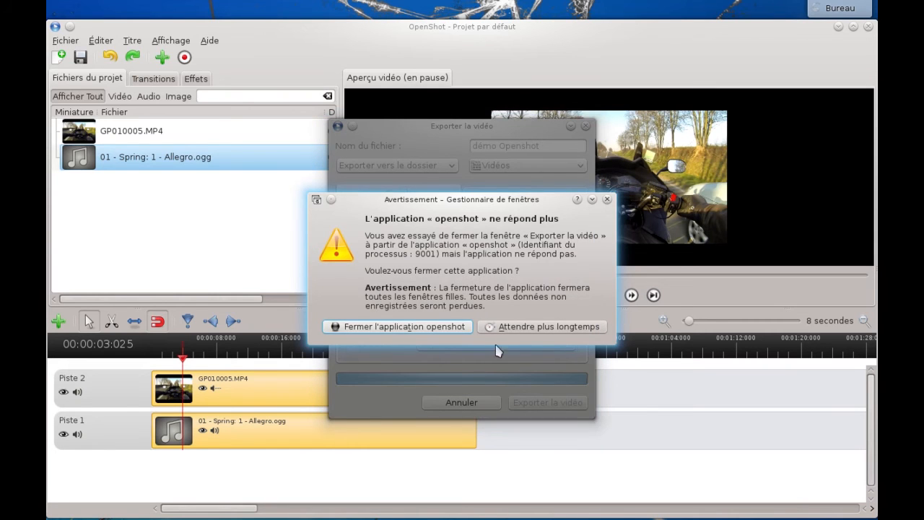
{"action": "left_click", "coordinate": [538, 329]}
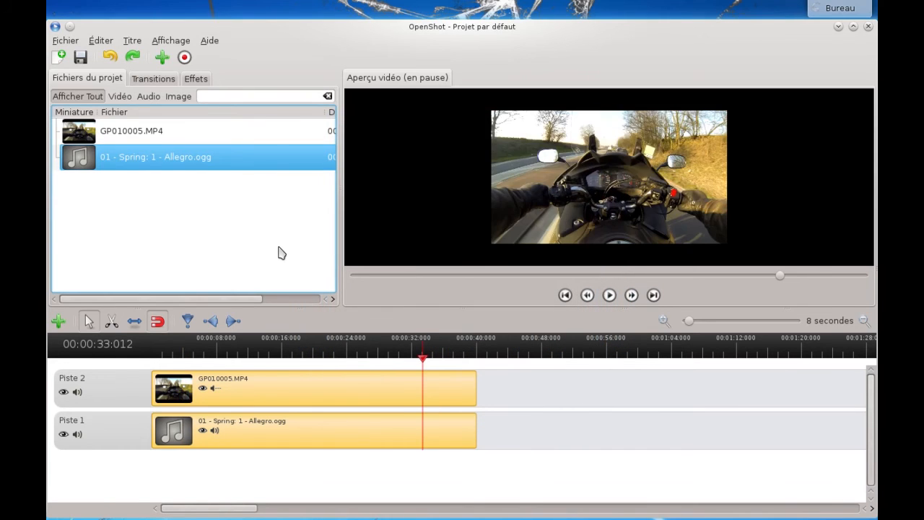
Begin saving the project under the name "Démo Openshot" in the Bureau folder
{"action": "left_click", "coordinate": [81, 60]}
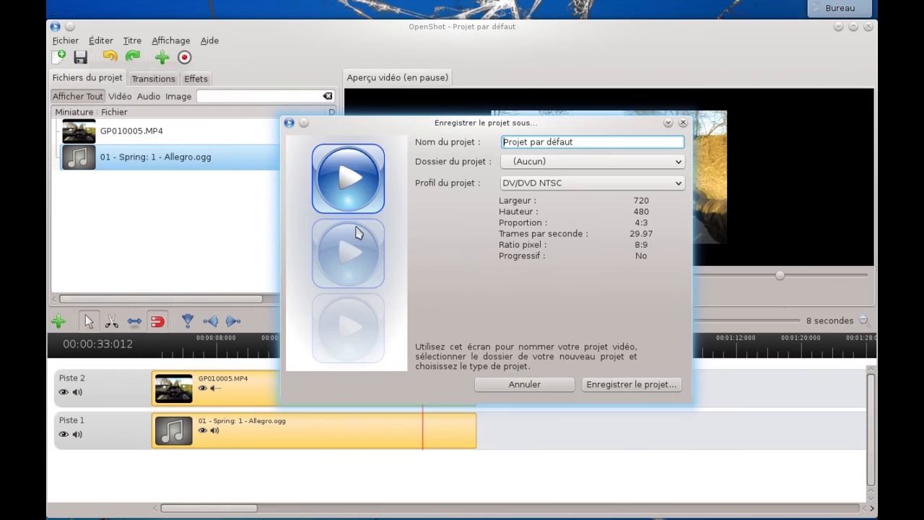
{"action": "left_click_drag", "start_coordinate": [594, 144], "coordinate": [503, 142]}
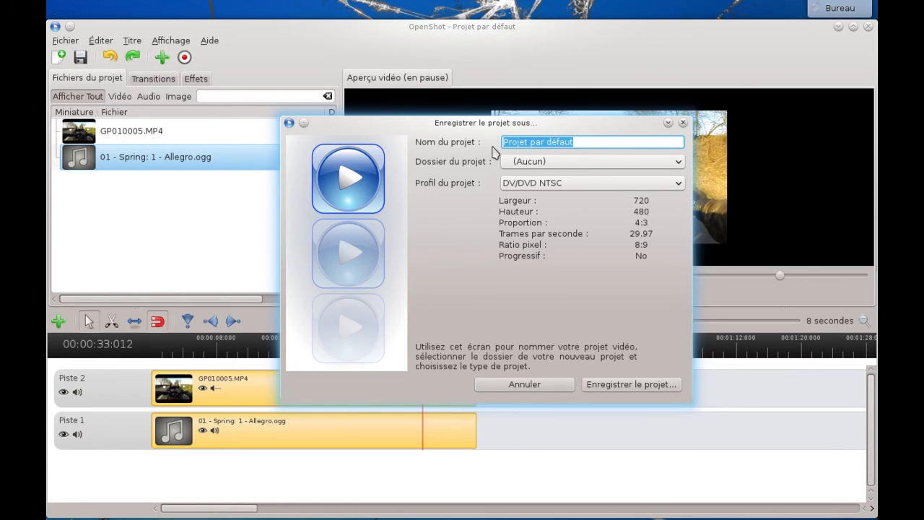
{"action": "type", "text": "Démo Openshot"}
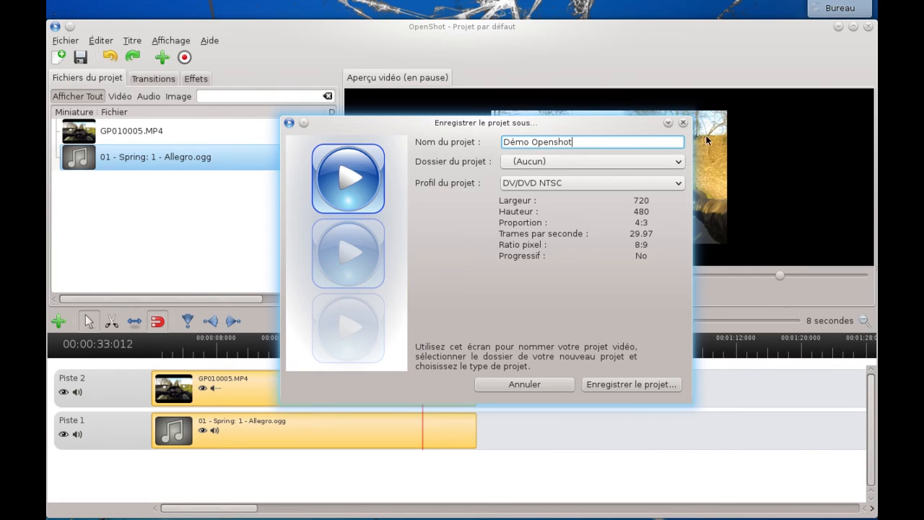
{"action": "left_click", "coordinate": [677, 166]}
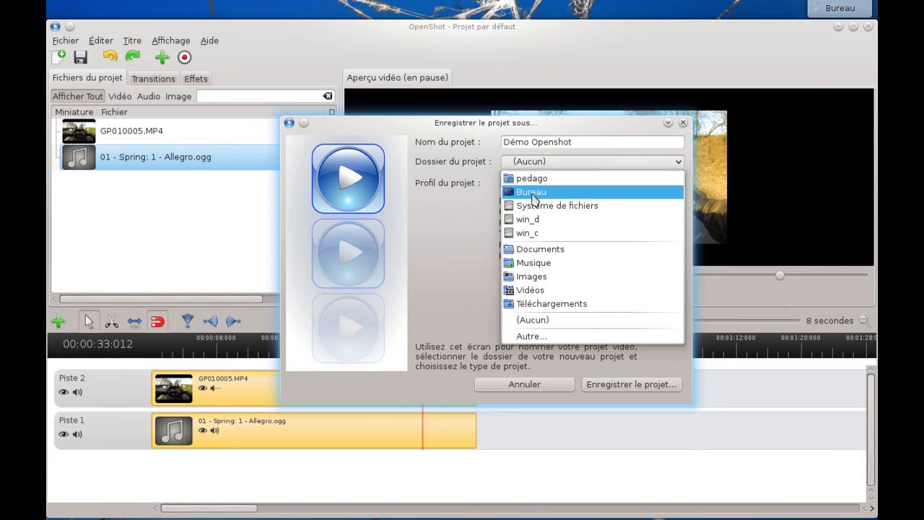
{"action": "left_click", "coordinate": [532, 195]}
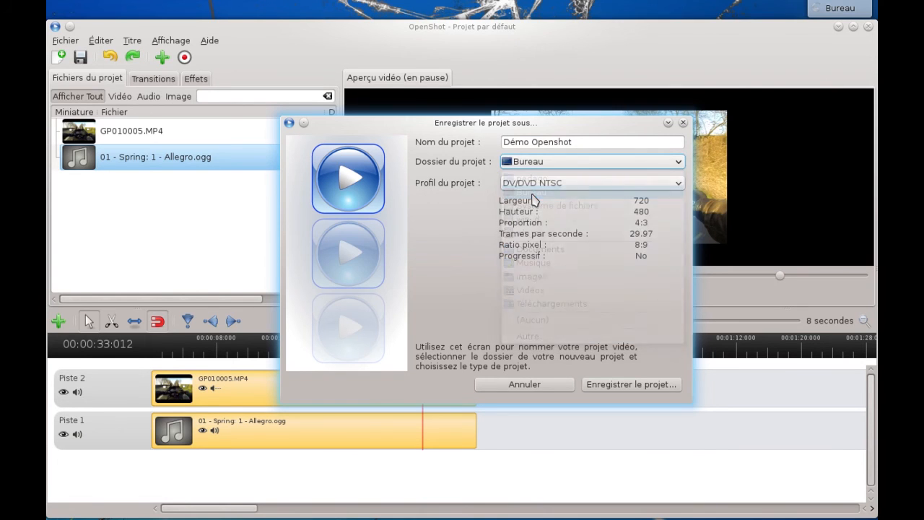
Set the project profile to HD 720p 25 fps and save the project
{"action": "left_click", "coordinate": [676, 184]}
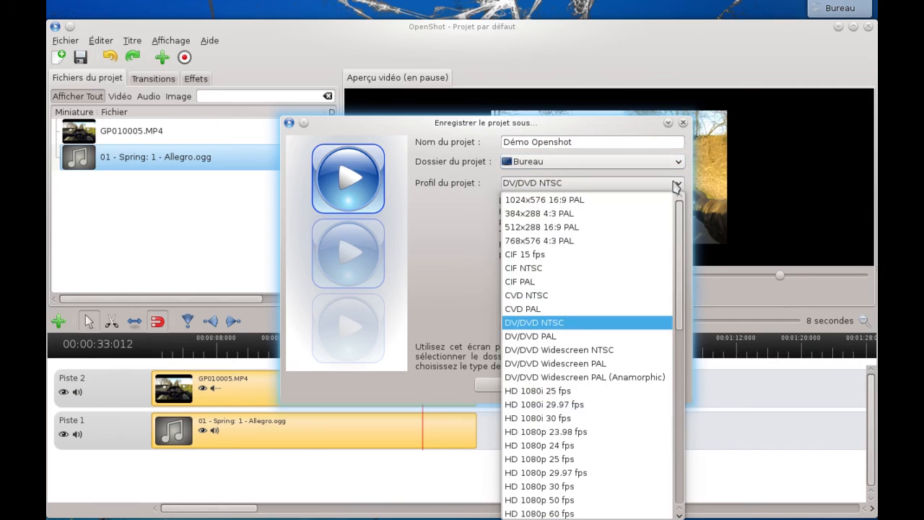
{"action": "left_click_drag", "start_coordinate": [680, 287], "coordinate": [682, 348]}
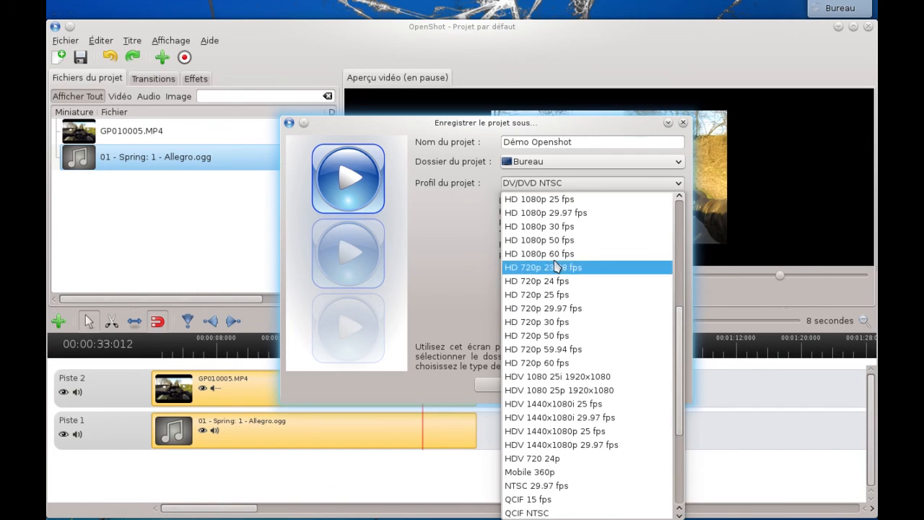
{"action": "left_click", "coordinate": [545, 296]}
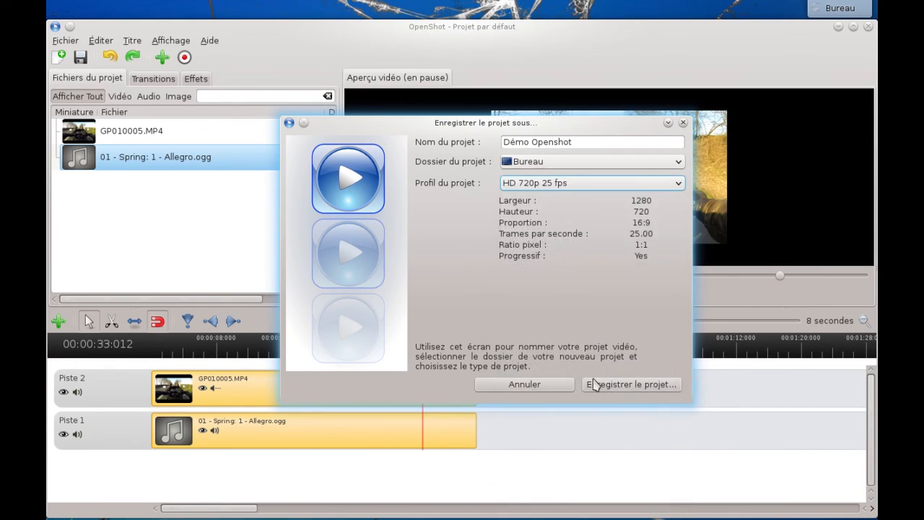
{"action": "left_click", "coordinate": [619, 385]}
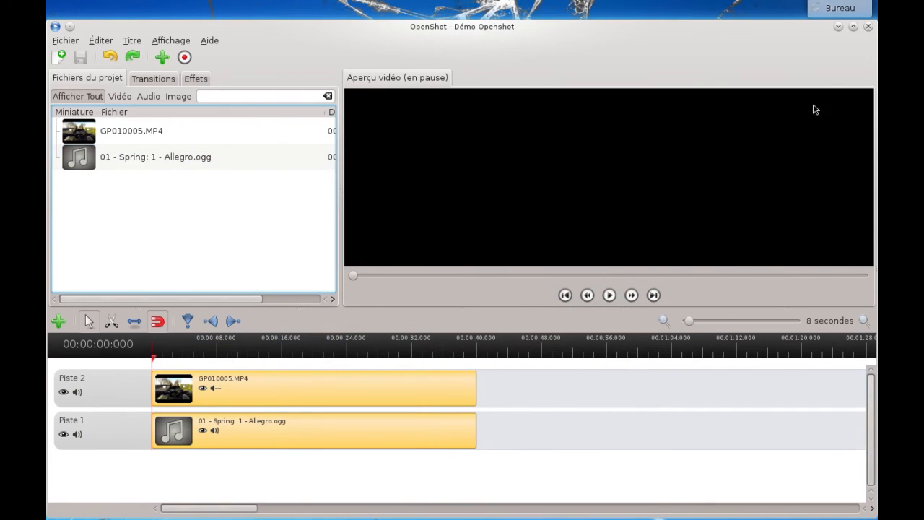
Close OpenShot, play the exported "démo Openshot.mp4" from the Vidéos folder in VLC to check it, and close the player
{"action": "left_click", "coordinate": [868, 27]}
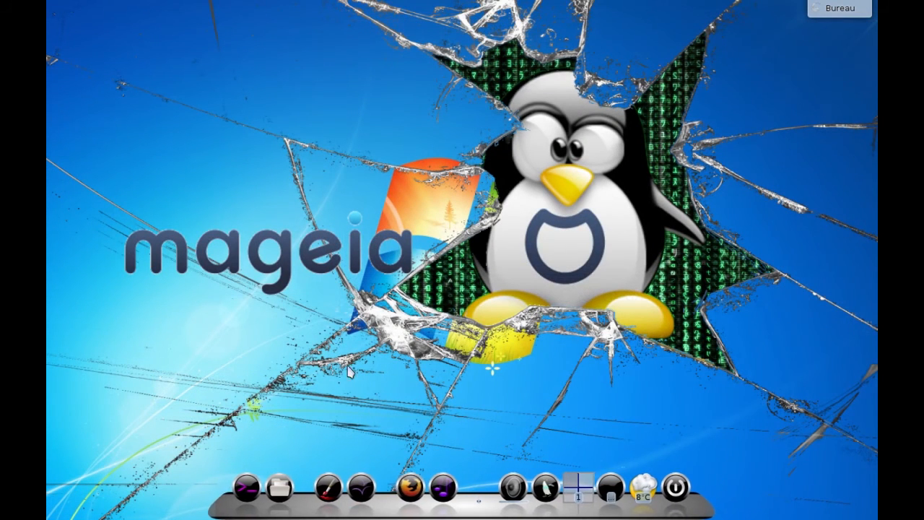
{"action": "left_click", "coordinate": [301, 489]}
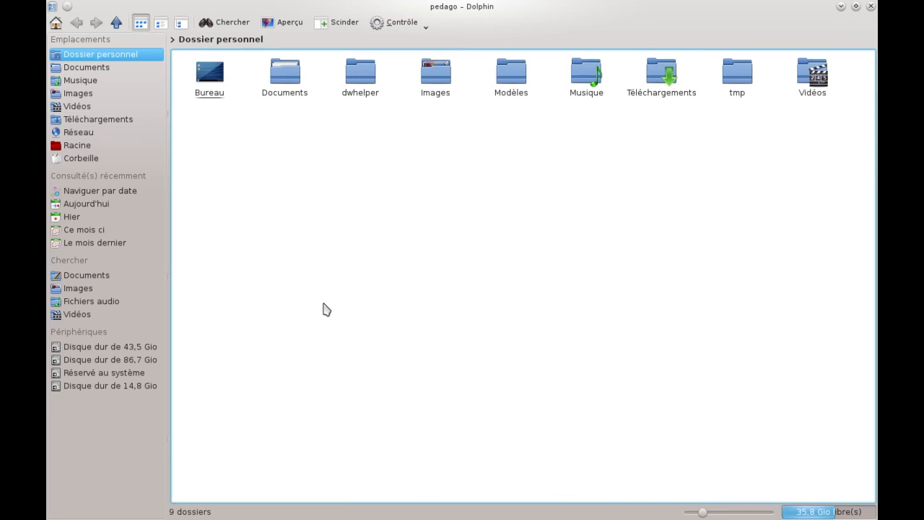
{"action": "left_click", "coordinate": [814, 83]}
{"action": "double_click", "coordinate": [814, 84]}
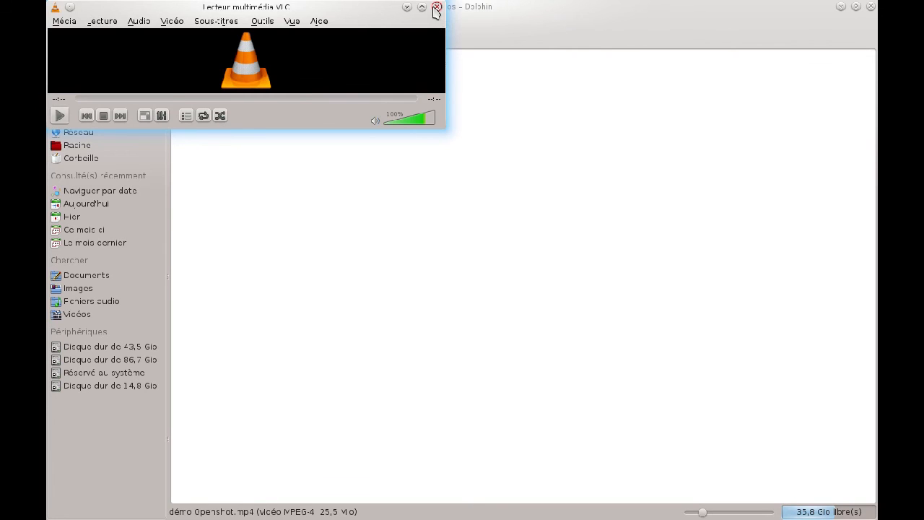
{"action": "left_click", "coordinate": [436, 7]}
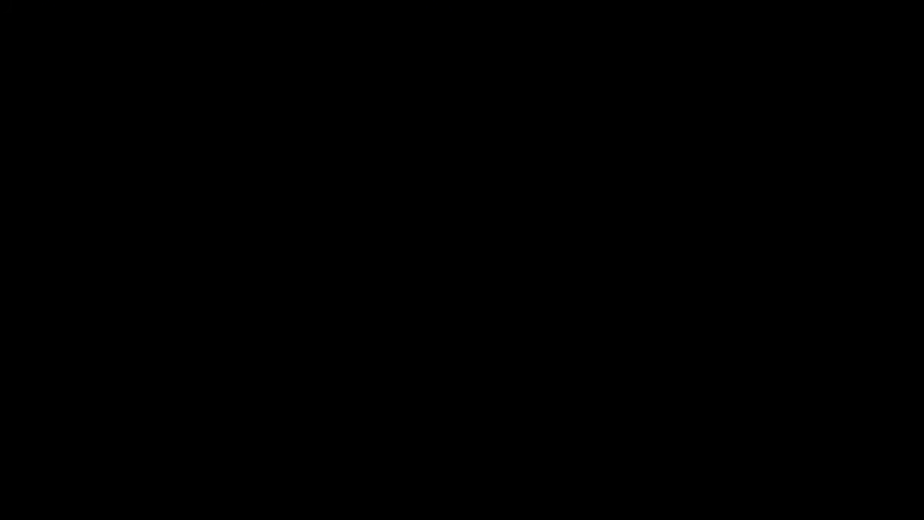